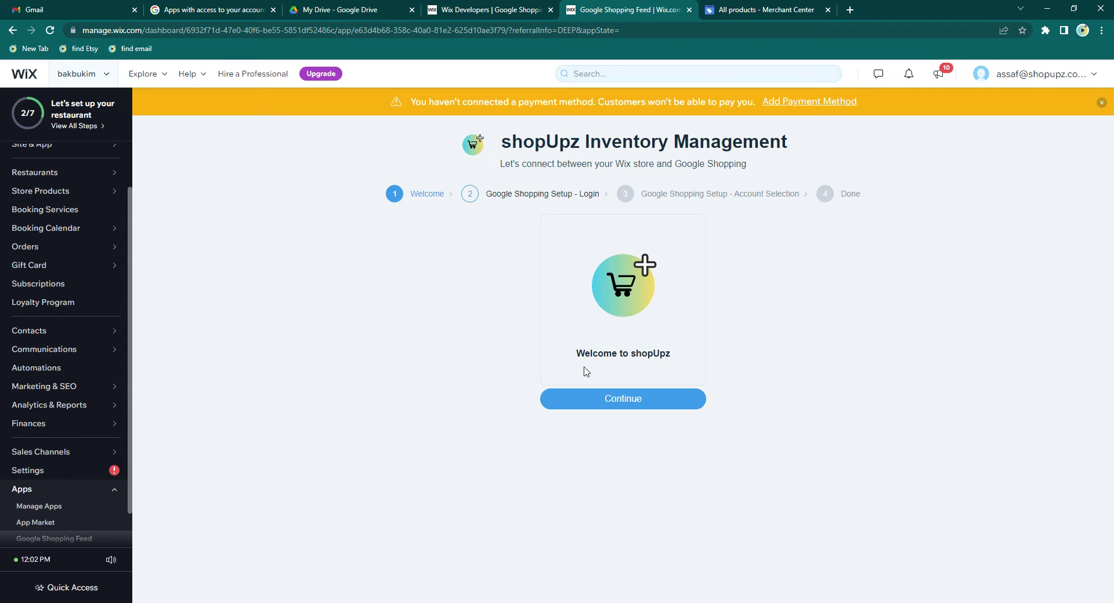
Switch to the Merchant Center All products page, which lists 0 products
click(762, 7)
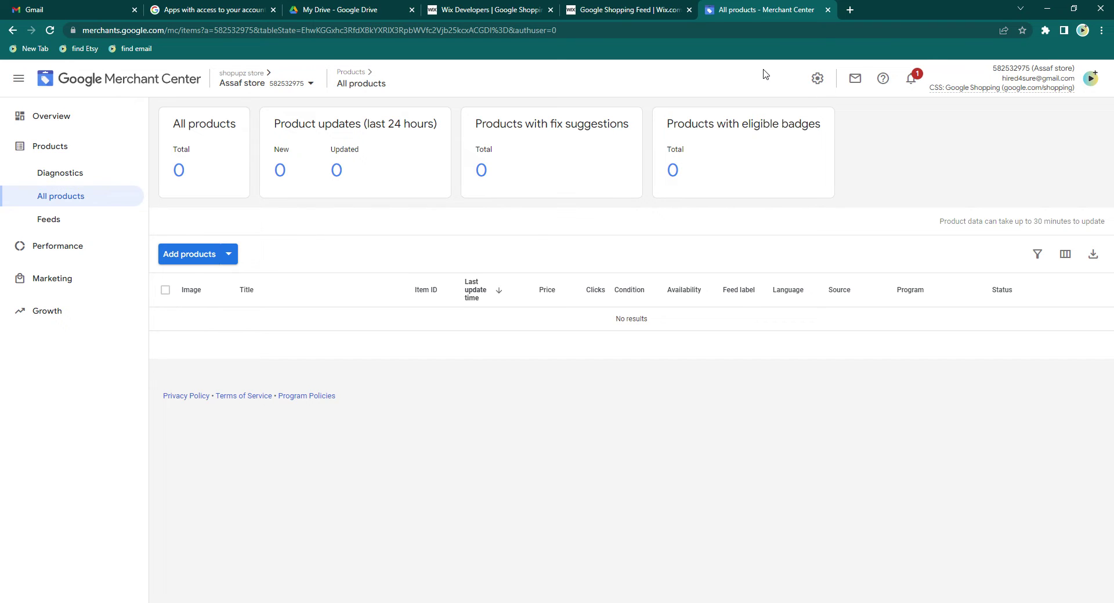
Go back to the Google Shopping Feed tab showing the shopUpz welcome step
click(614, 11)
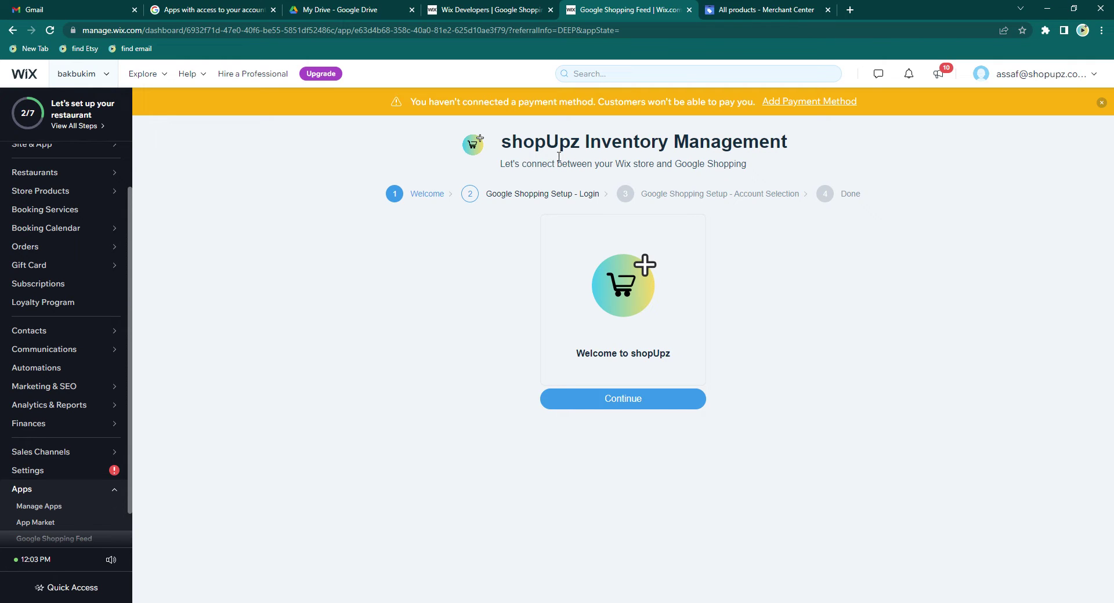
Continue to step 2, the Google Shopping login listing the required permissions
click(630, 406)
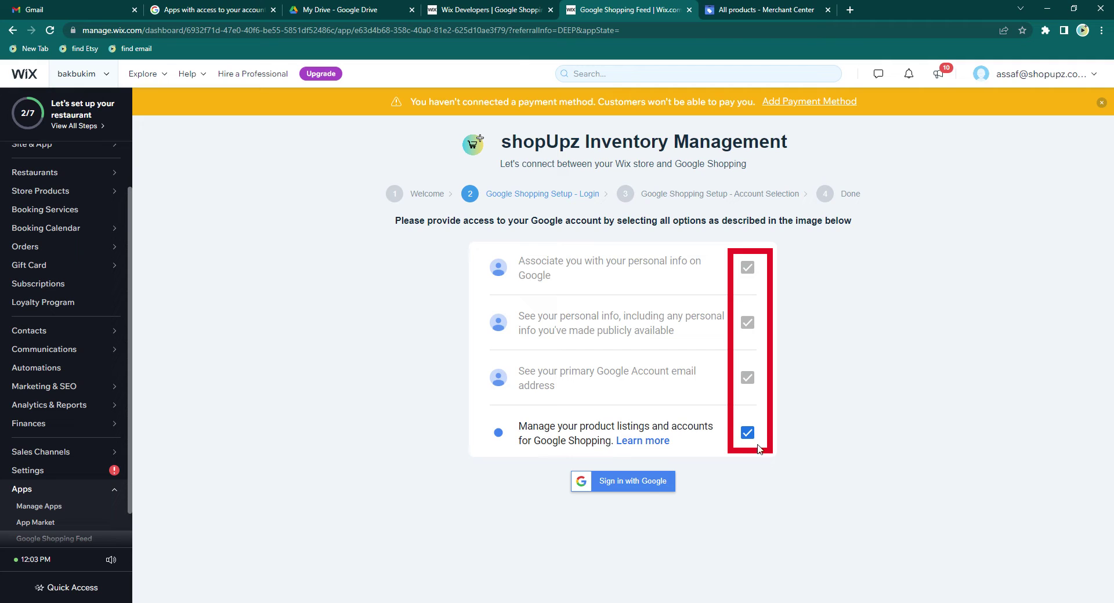
Sign in with the Google account and allow Shopupz Inventory to manage product listings
click(652, 481)
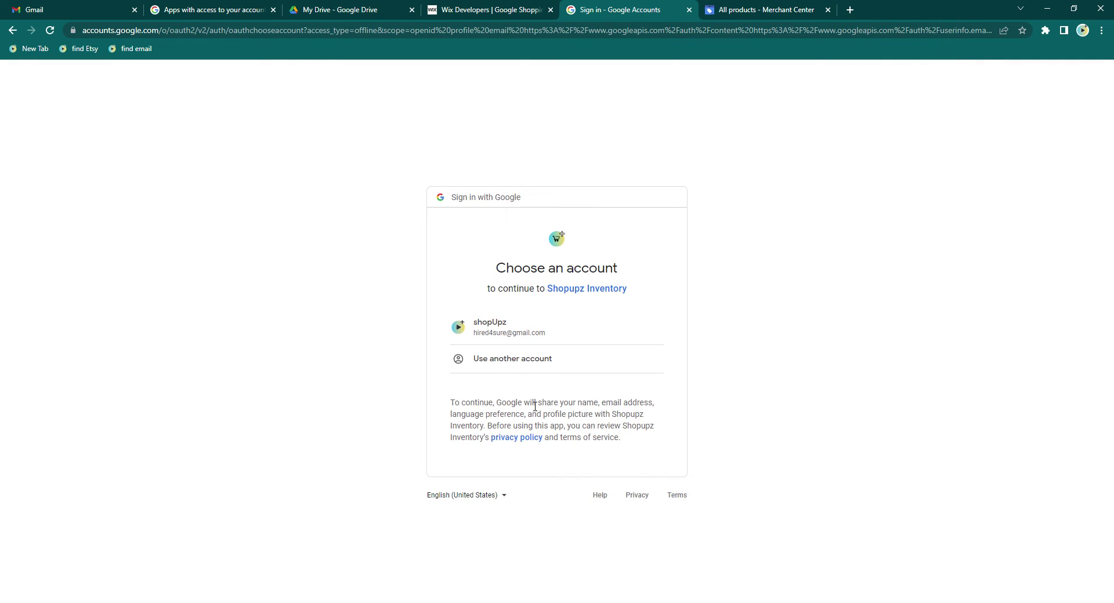
click(506, 329)
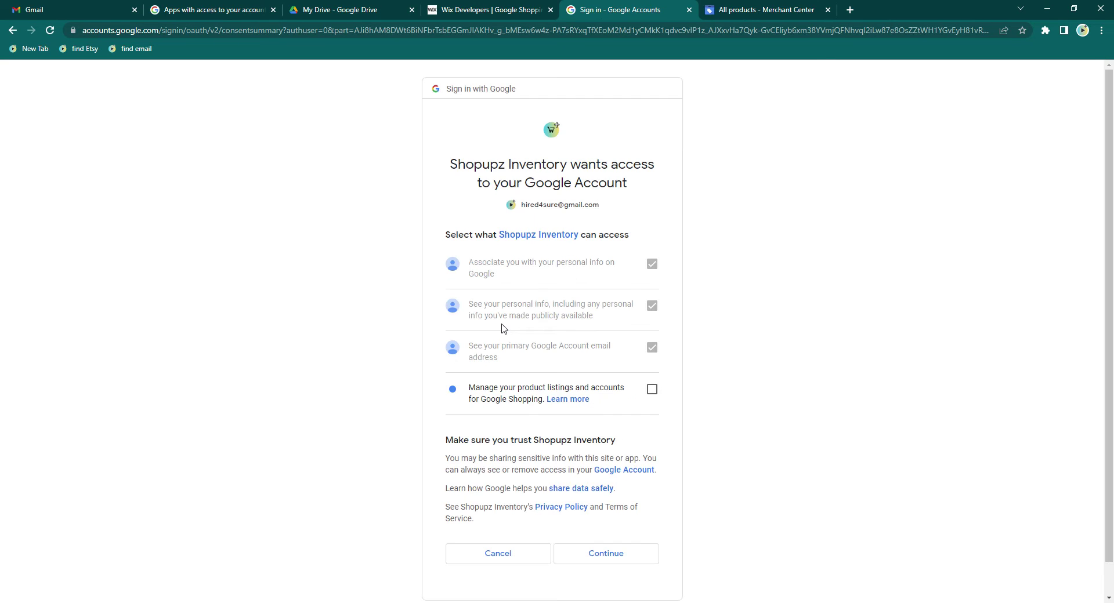
click(653, 390)
click(594, 554)
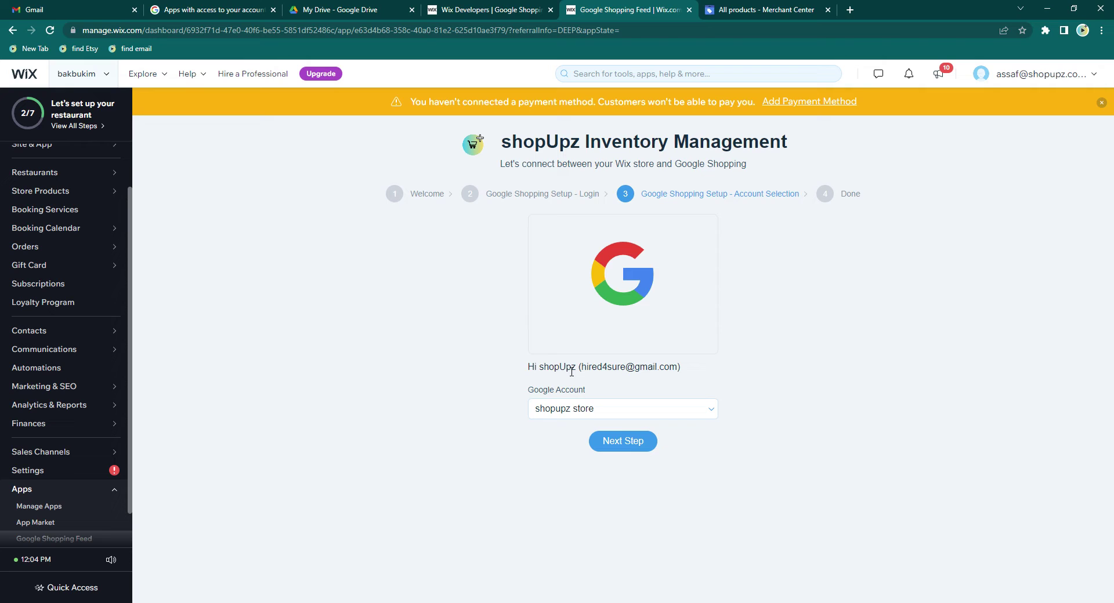
Check which Merchant Center accounts exist, then return to the account selection step
click(806, 10)
click(243, 87)
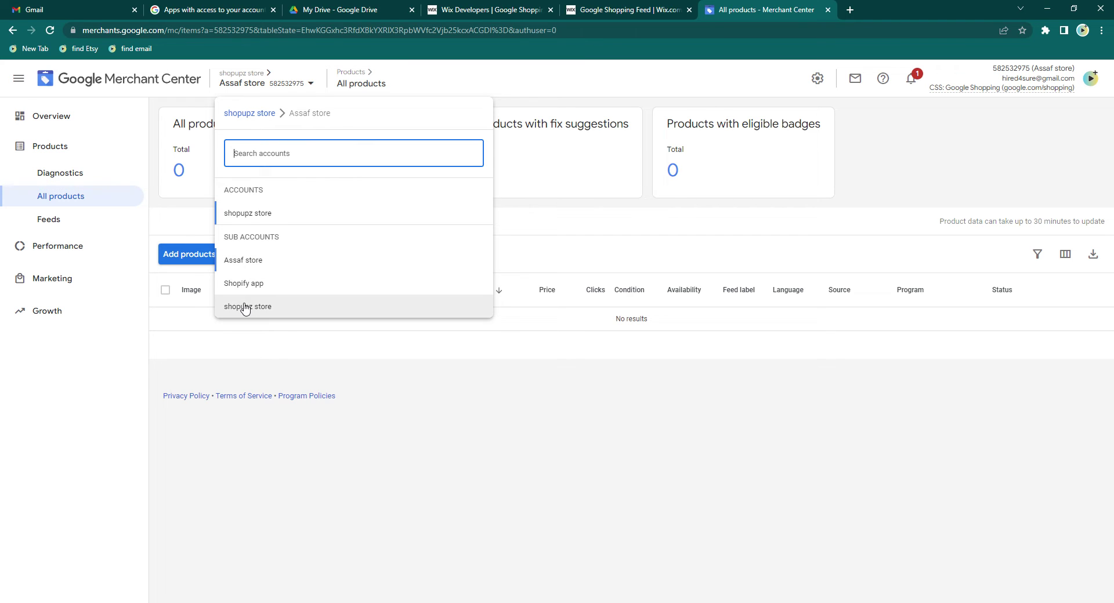
click(592, 14)
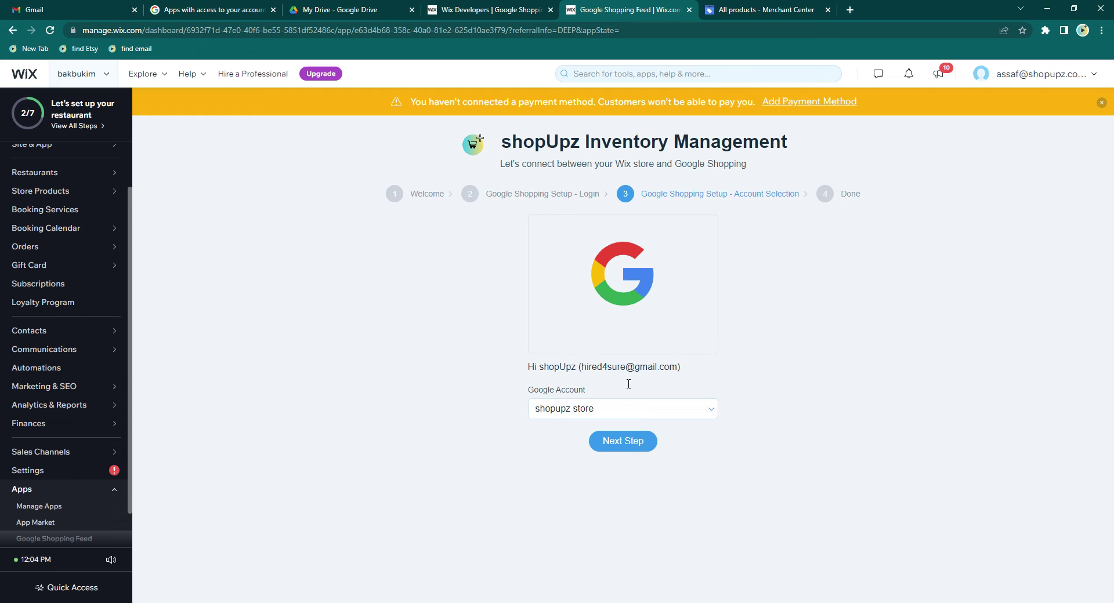
Link the 'Assaf store' Google account and finish the shopUpz setup
click(700, 416)
click(655, 457)
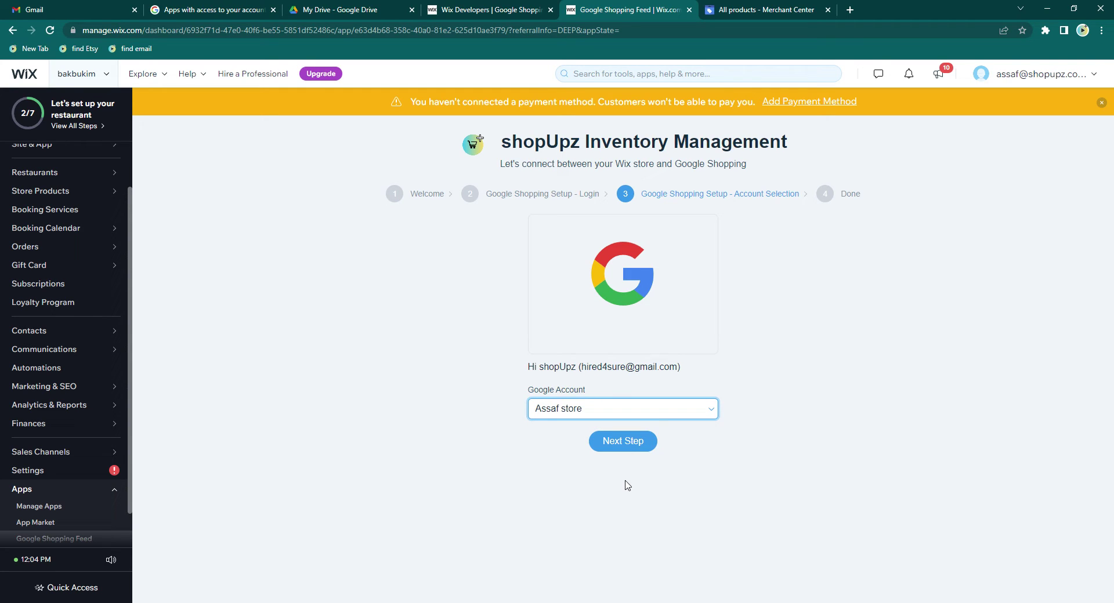
click(630, 444)
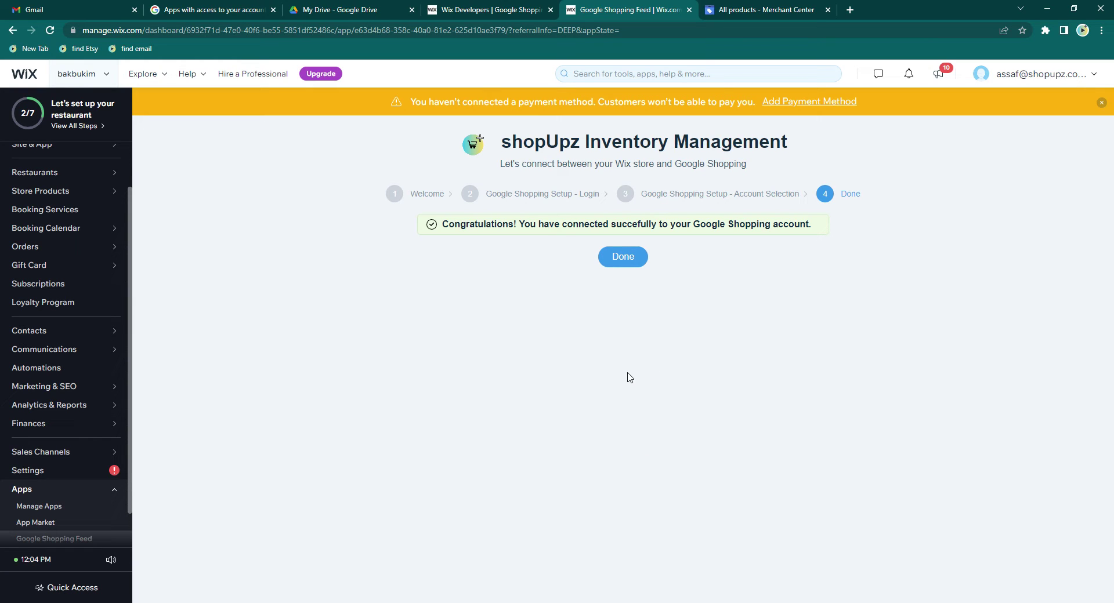
click(626, 266)
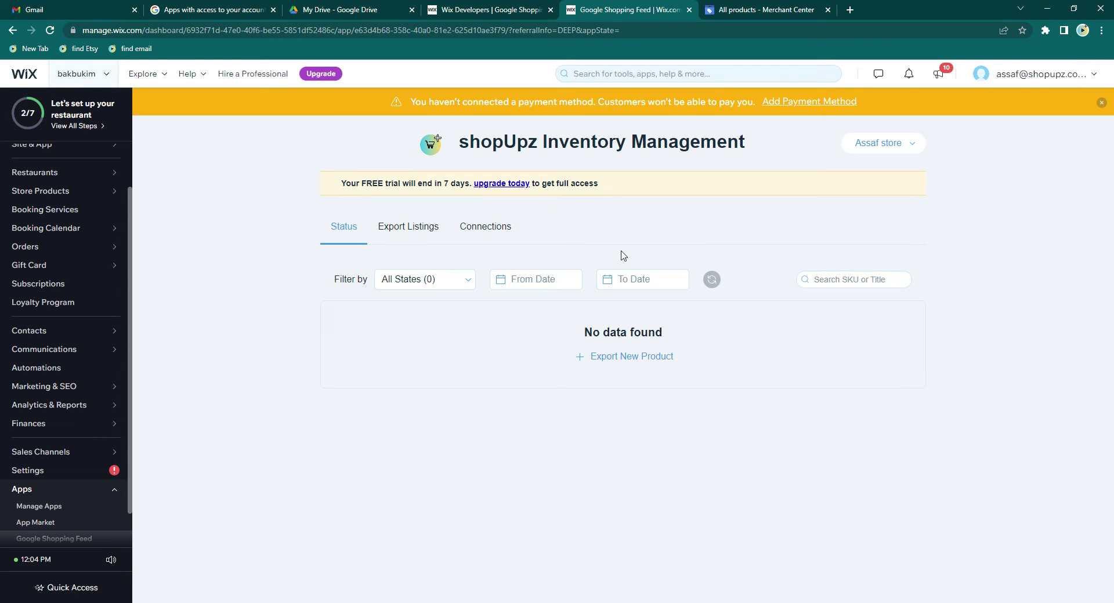
click(429, 229)
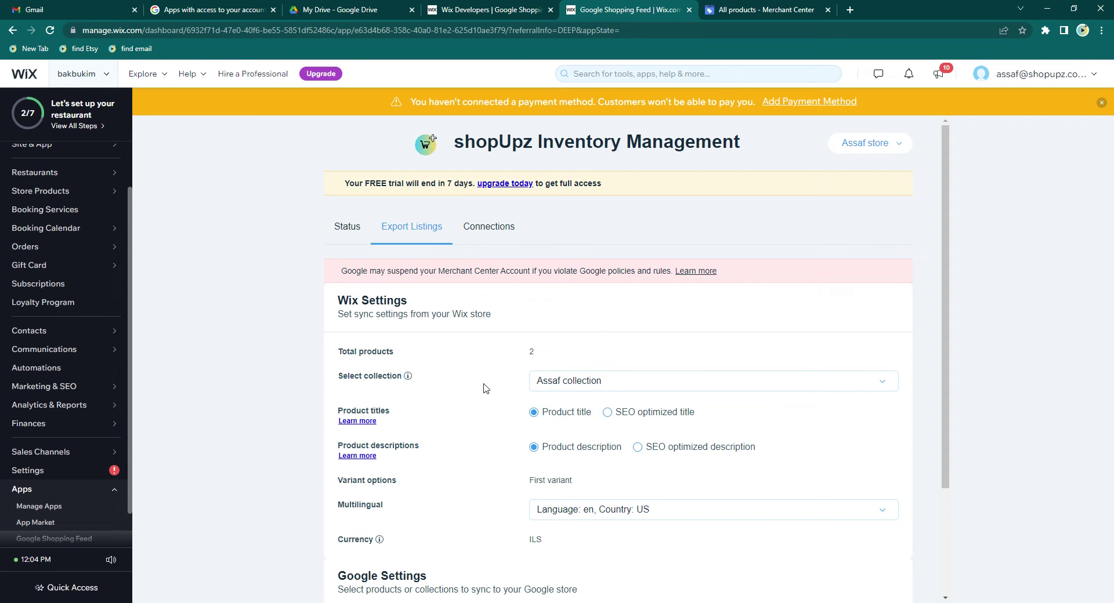
scroll(486, 389, down, 1)
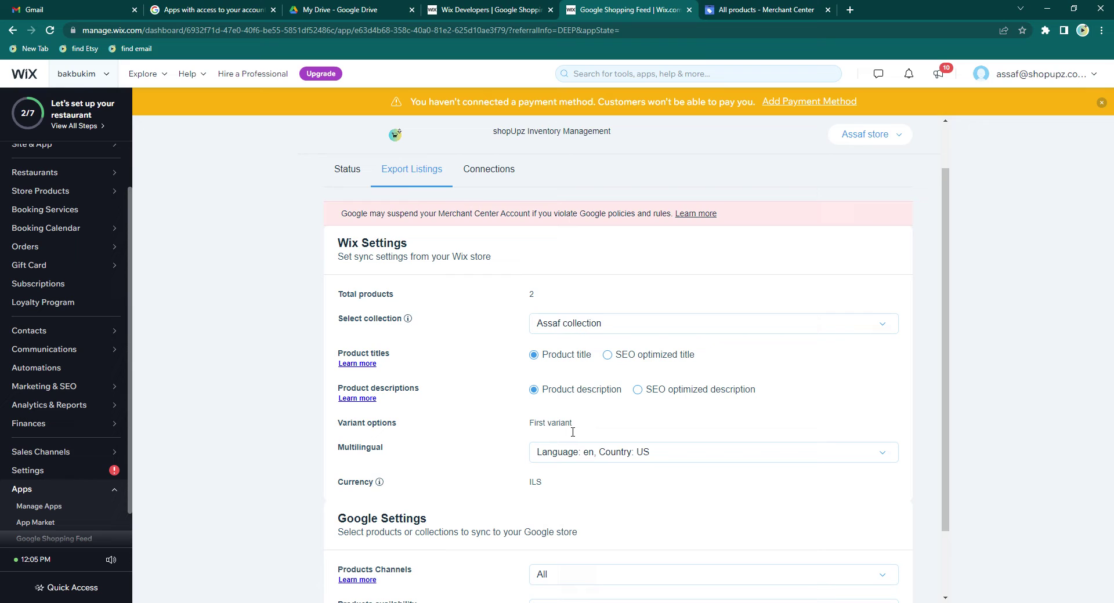
scroll(567, 426, down, 2)
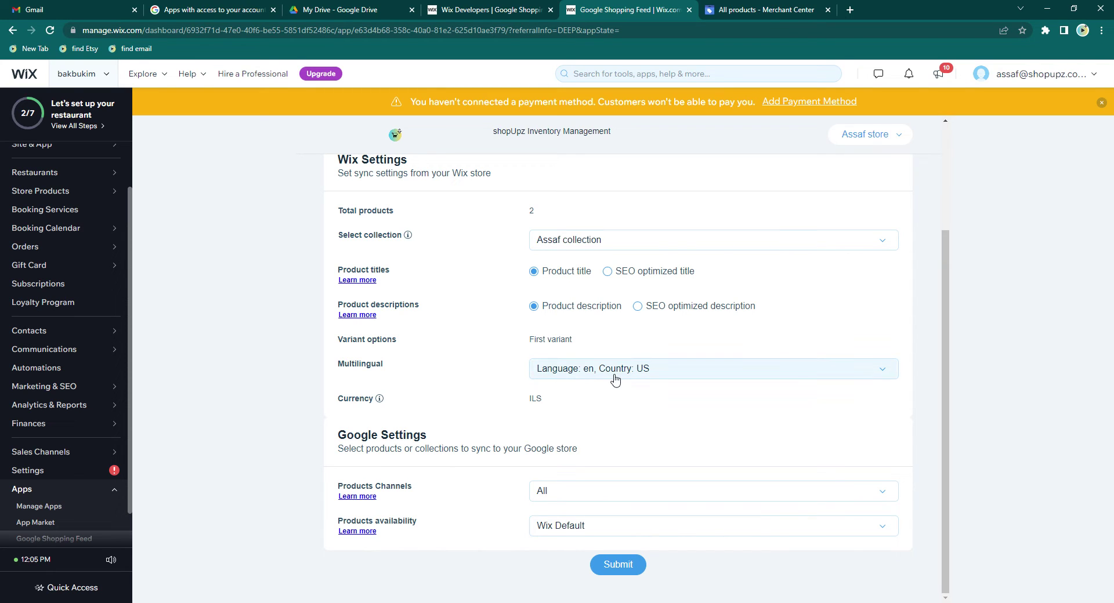
click(597, 380)
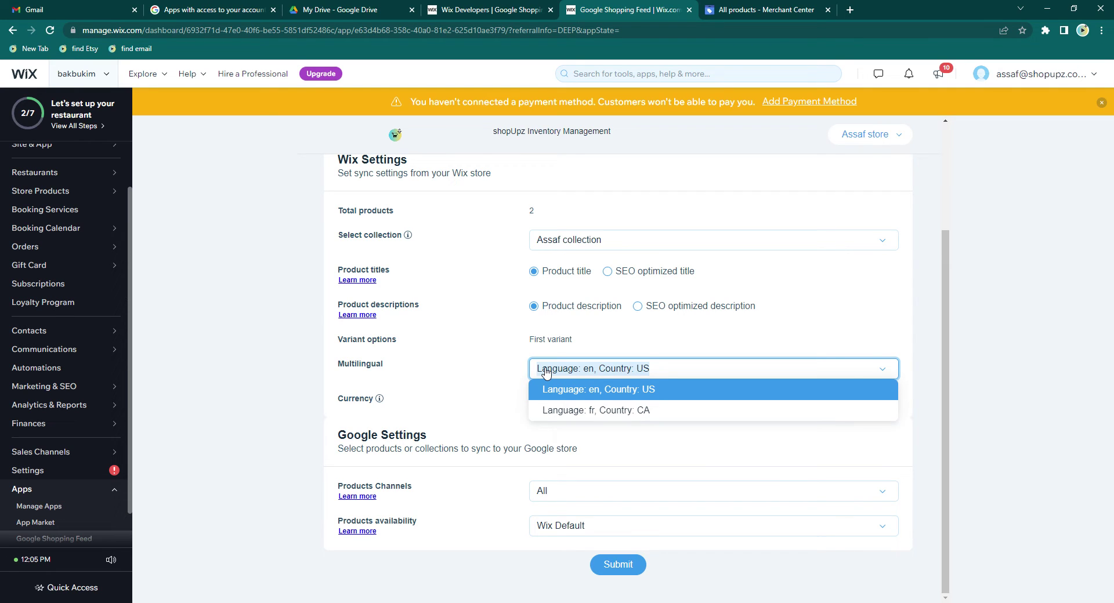
click(583, 392)
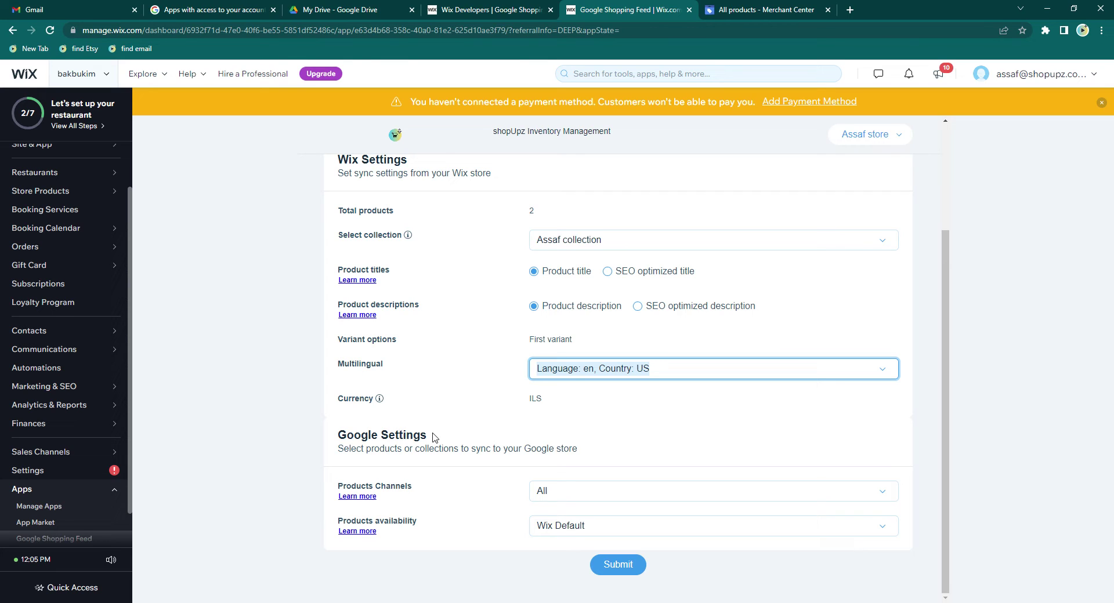
click(570, 503)
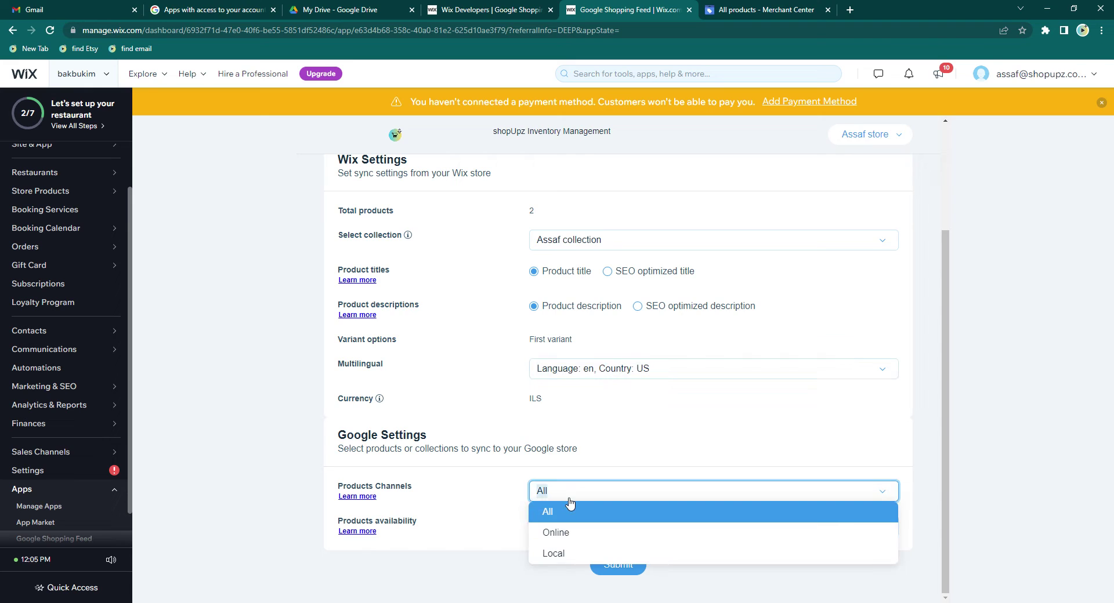
click(490, 492)
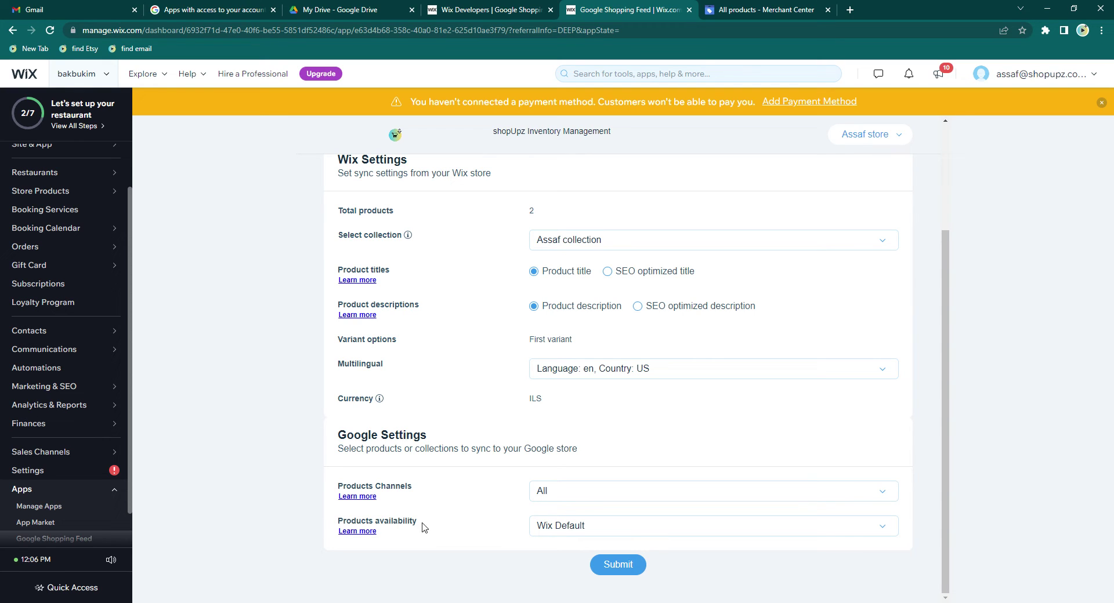
click(551, 528)
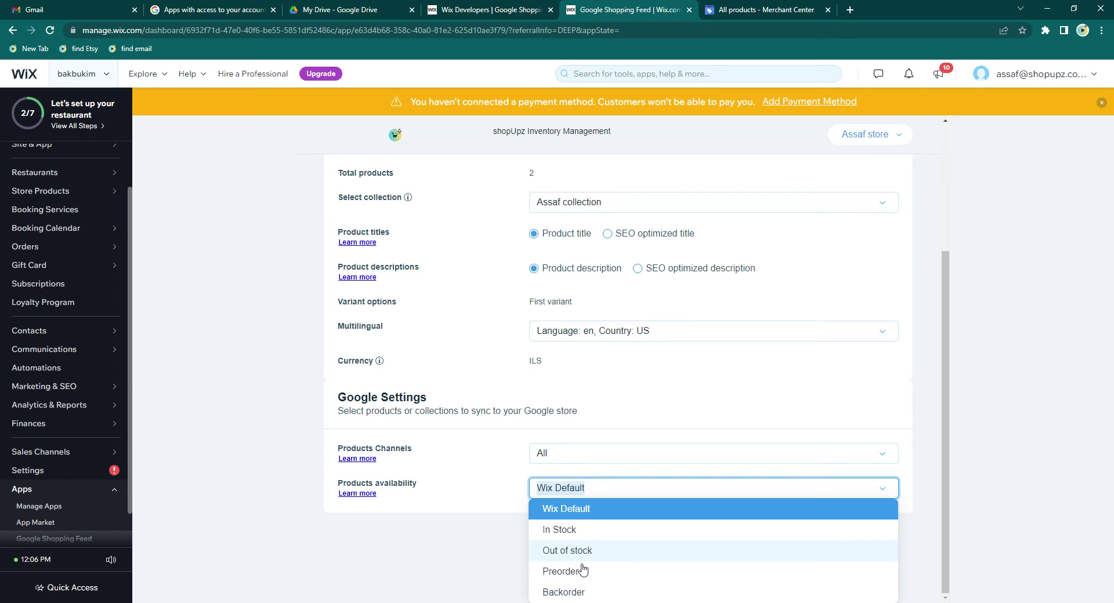
click(576, 511)
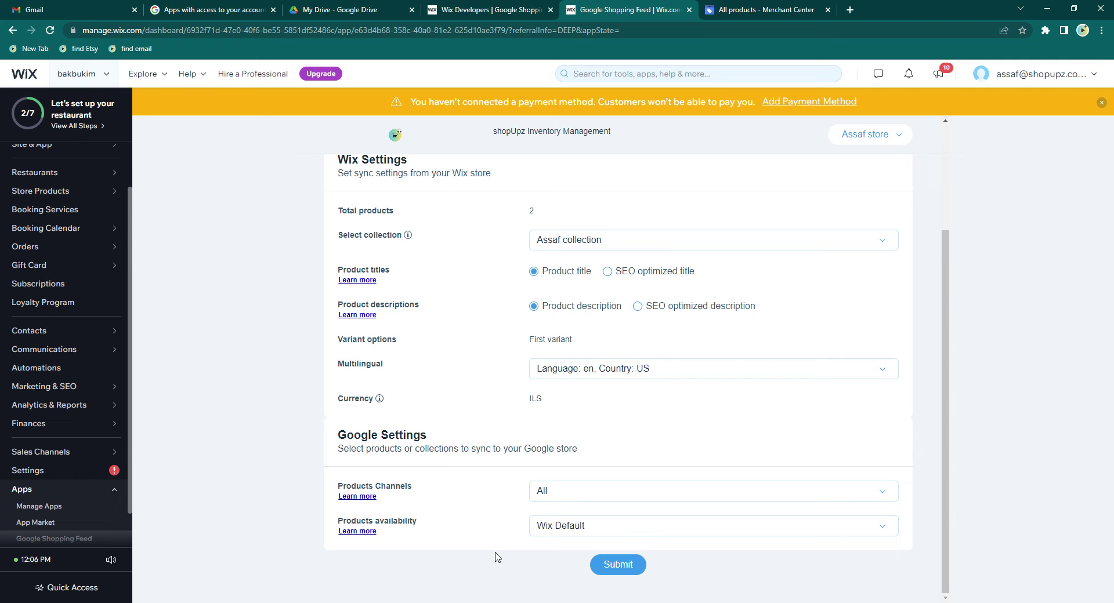
Submit the sync settings and confirm exporting the 2 Assaf collection listings
click(616, 568)
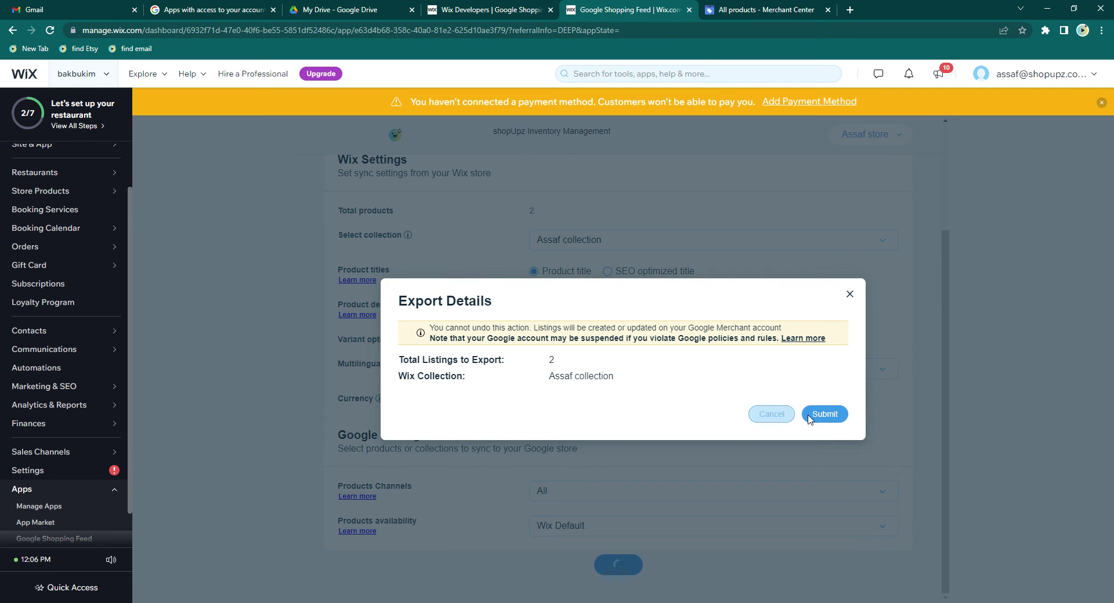
click(843, 419)
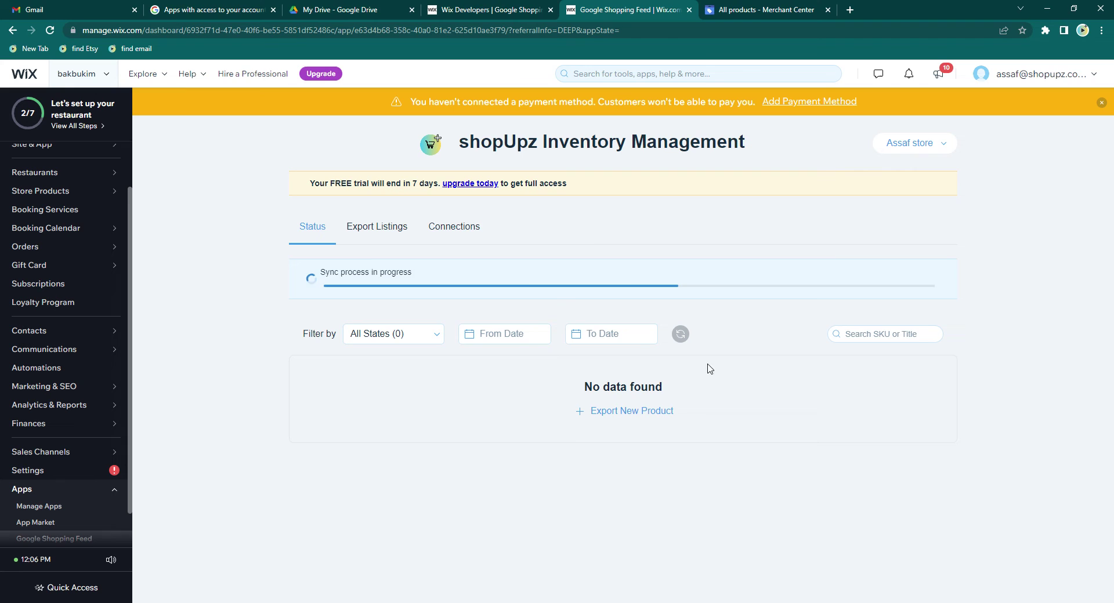
Wait on the Status tab until the progress bar reports Sync process completed
mouse_move(348, 297)
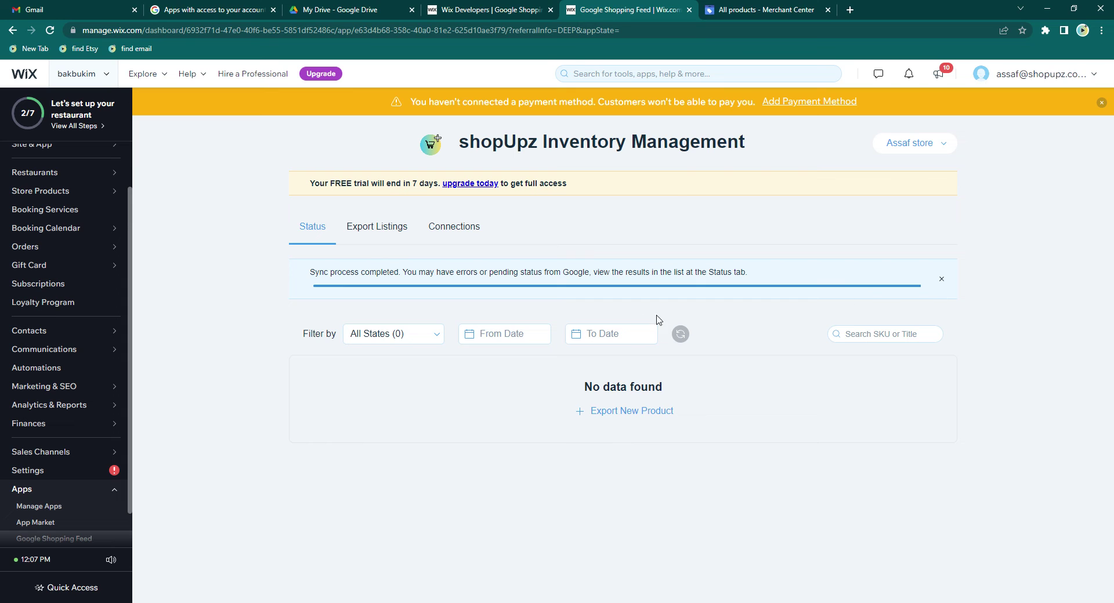
Reload the Merchant Center All products page, then check the shopUpz page in Wix
click(562, 31)
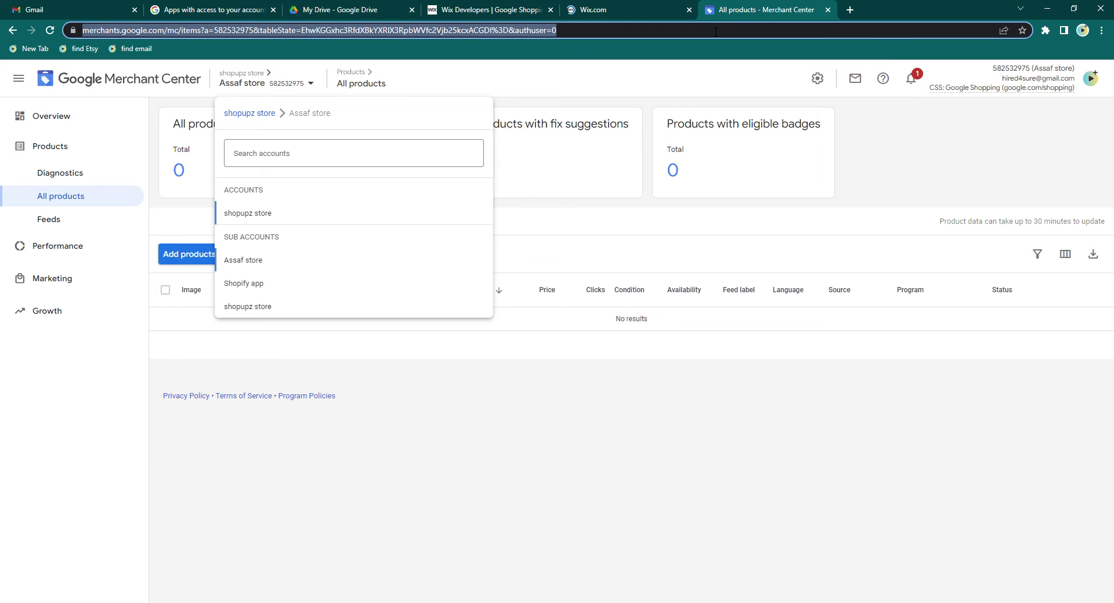
key(Return)
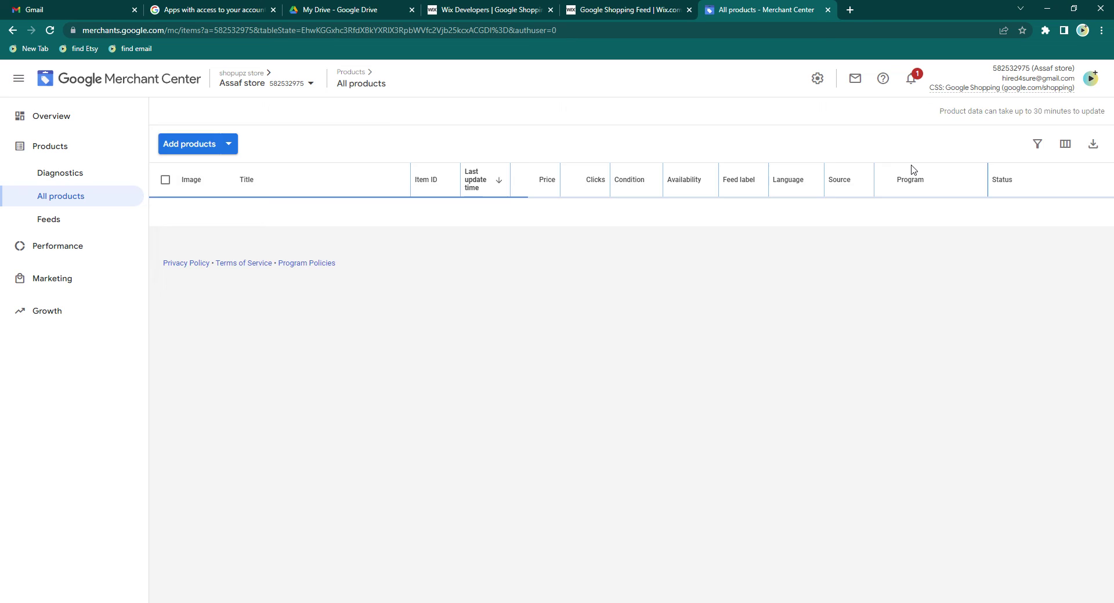
click(589, 8)
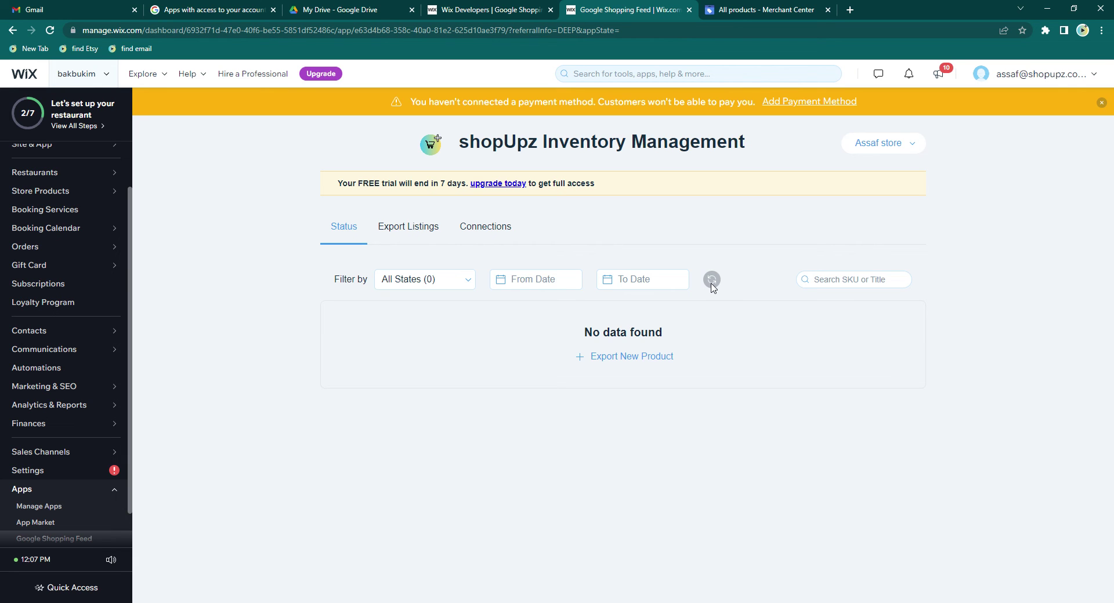
Reload Merchant Center, view fix suggestions for My newer red shoes, and return to Wix
click(752, 11)
click(727, 33)
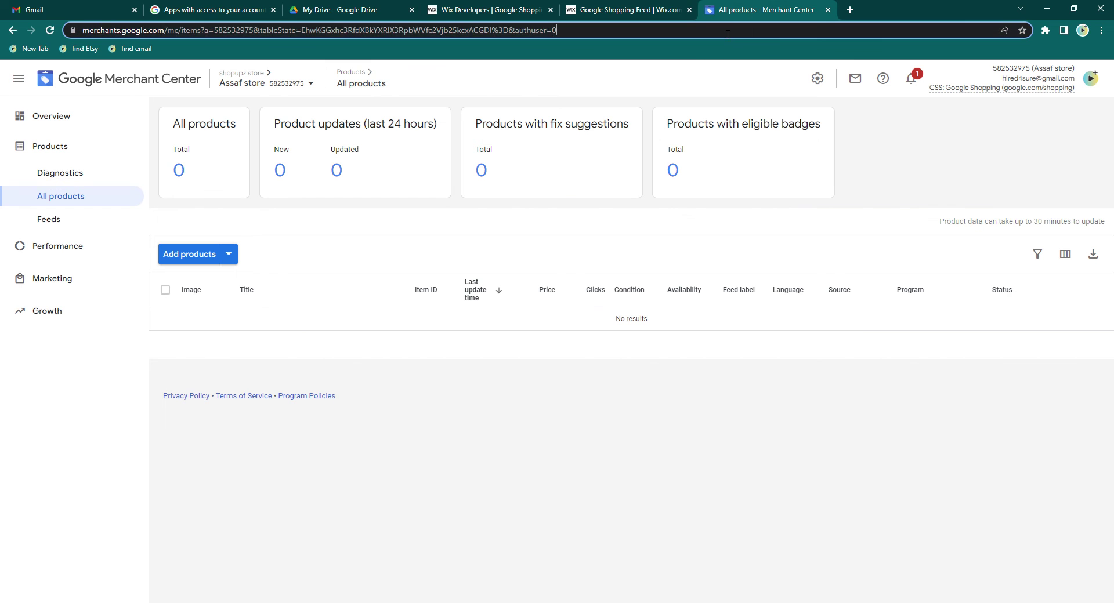
key(Return)
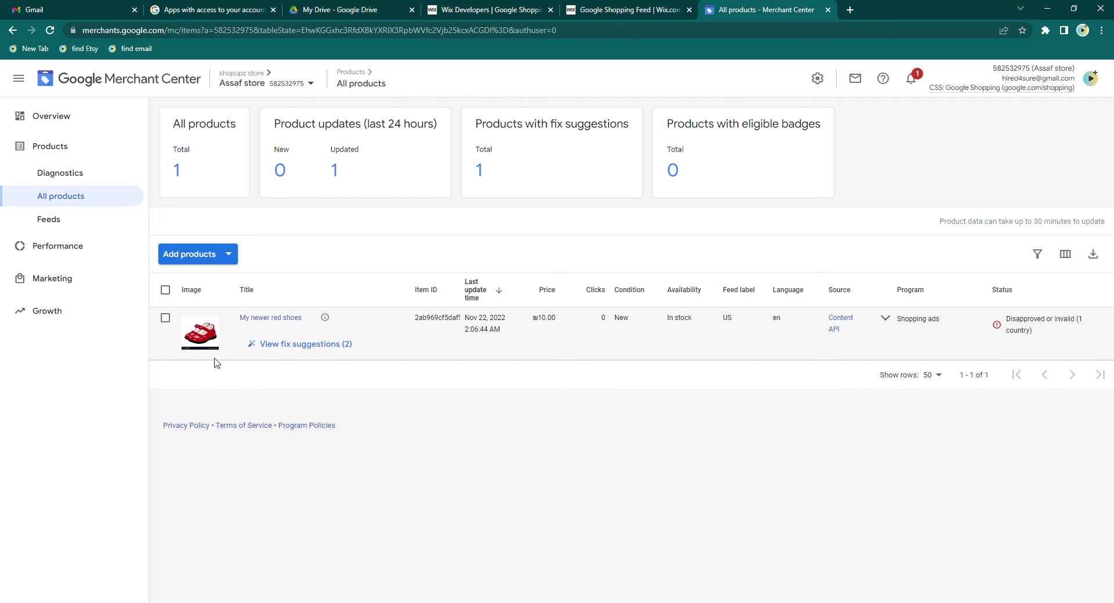
click(298, 351)
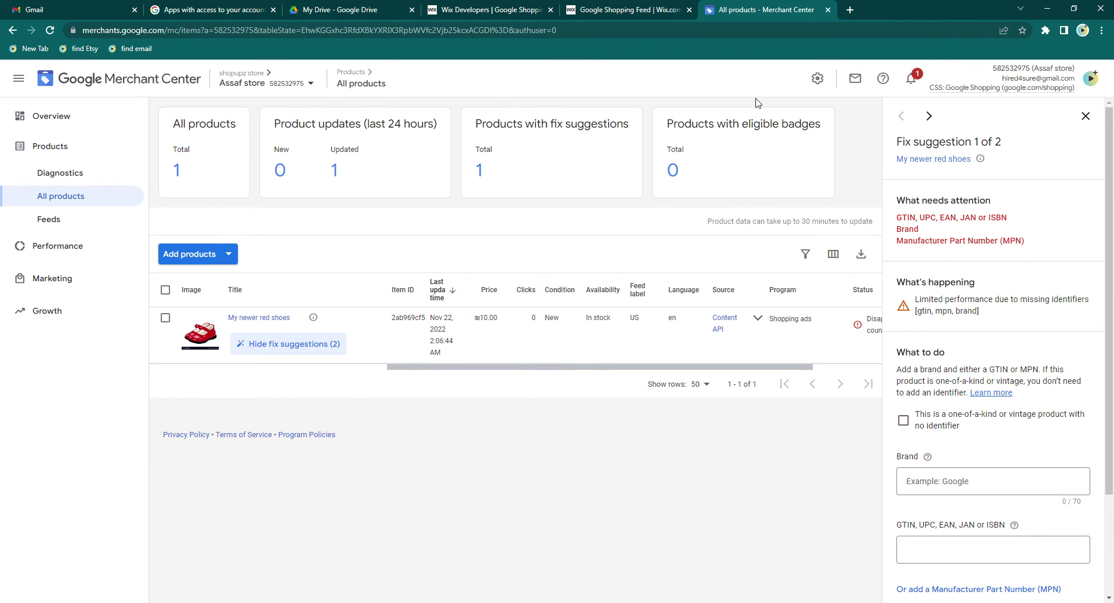
click(661, 9)
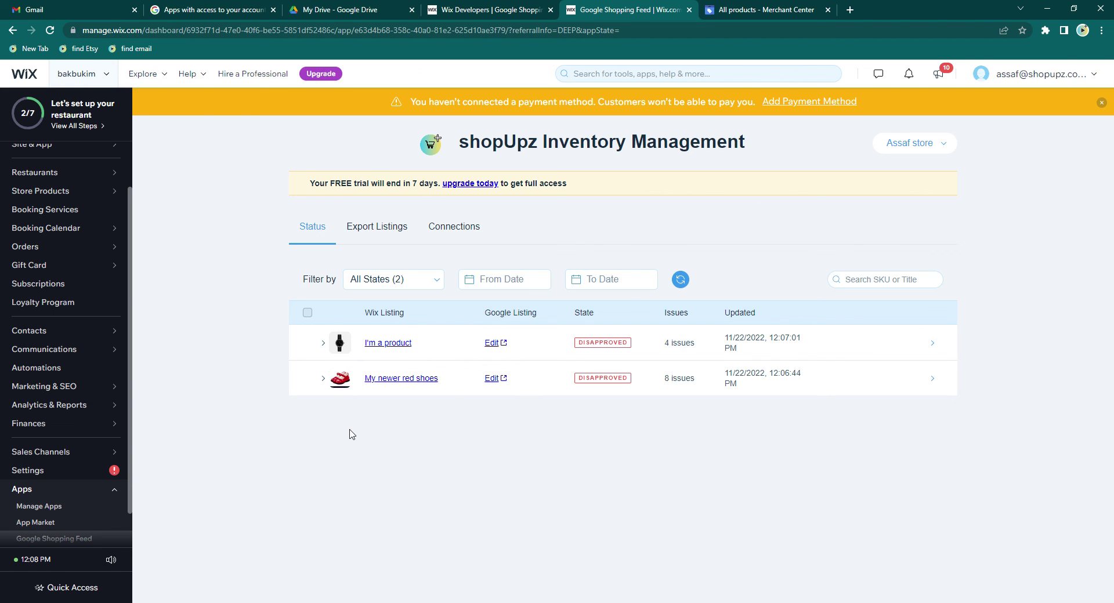
click(323, 342)
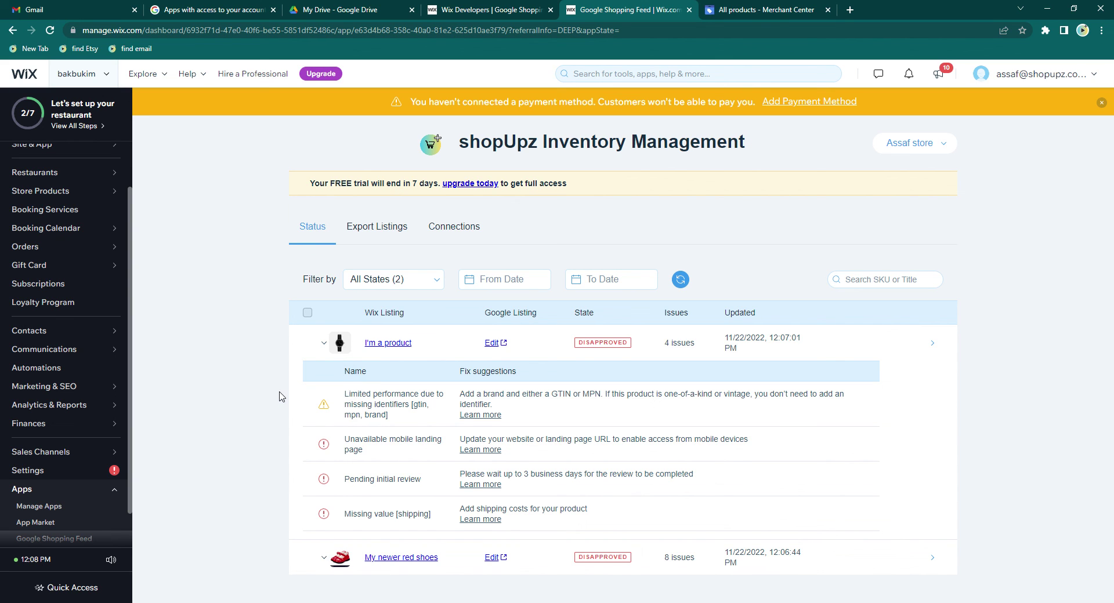
click(321, 557)
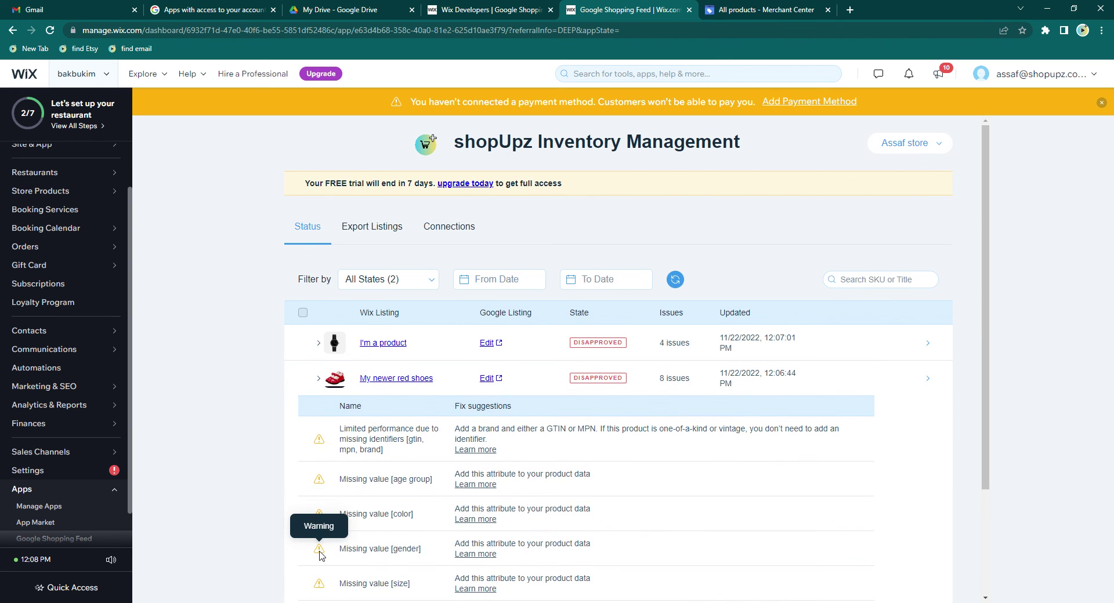
scroll(321, 543, down, 1)
scroll(325, 516, down, 2)
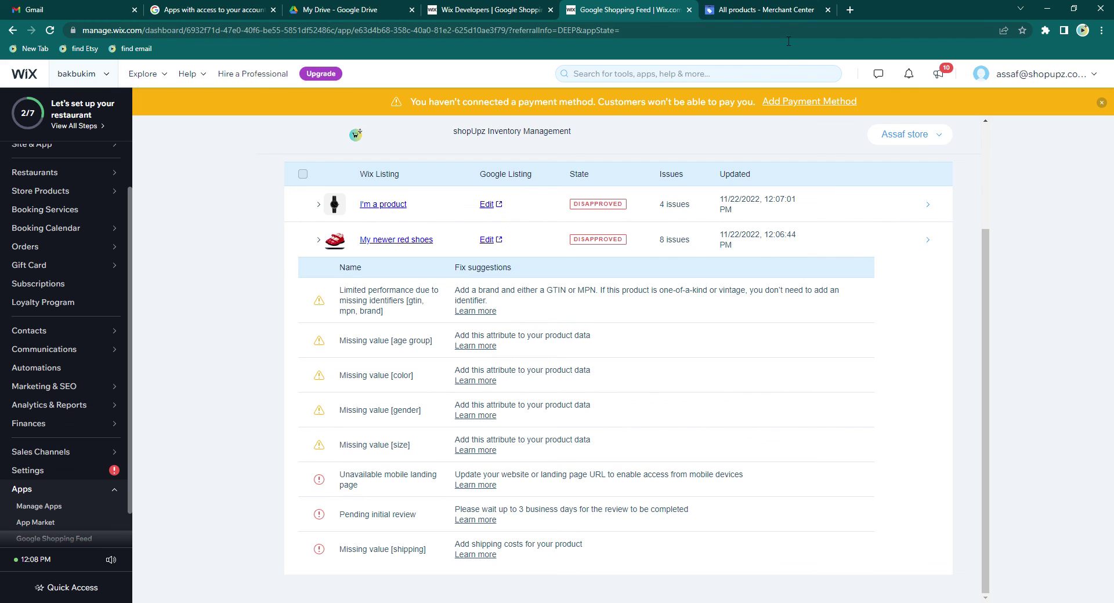
click(778, 10)
click(759, 36)
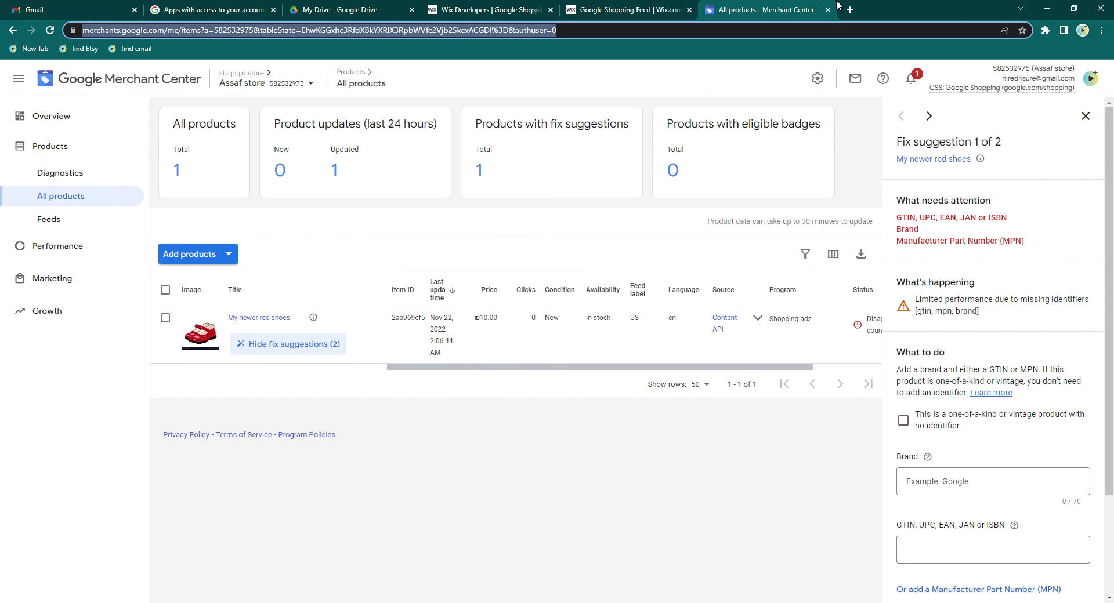
key(Return)
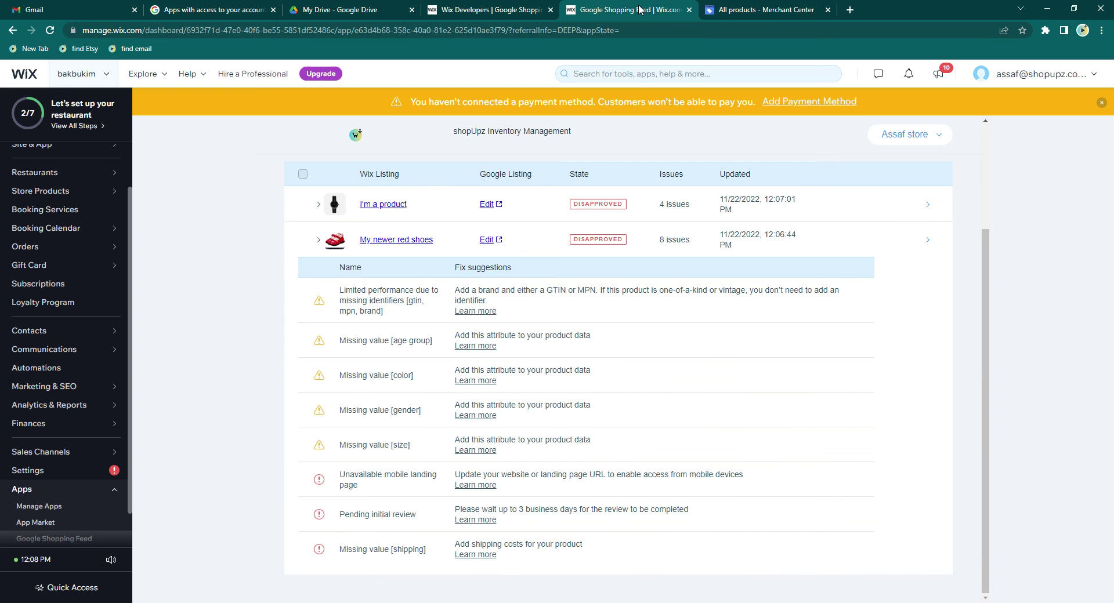
click(629, 10)
click(323, 242)
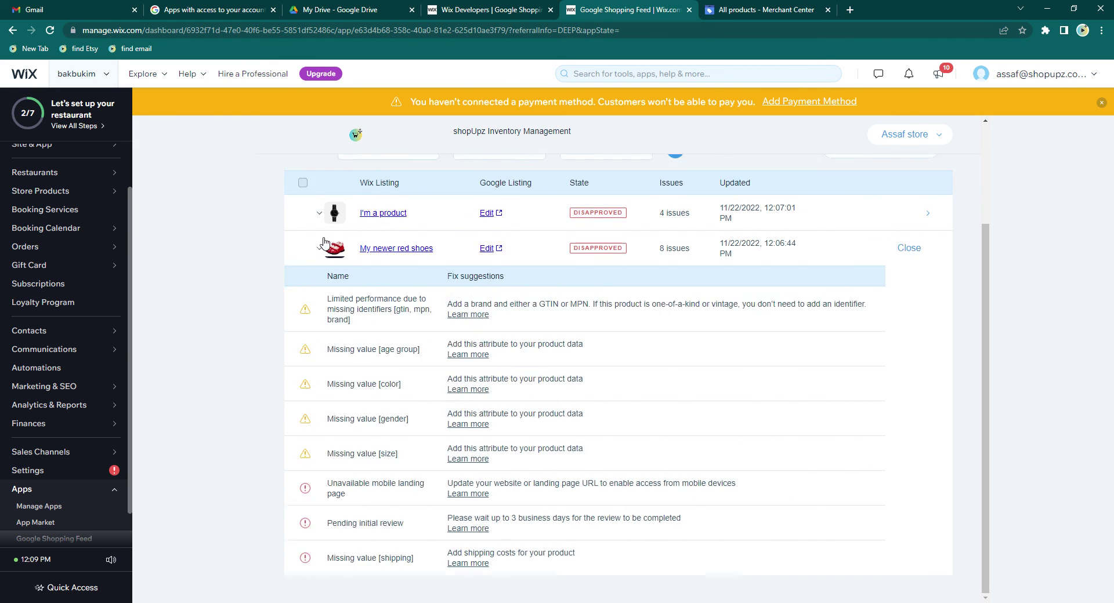
click(323, 243)
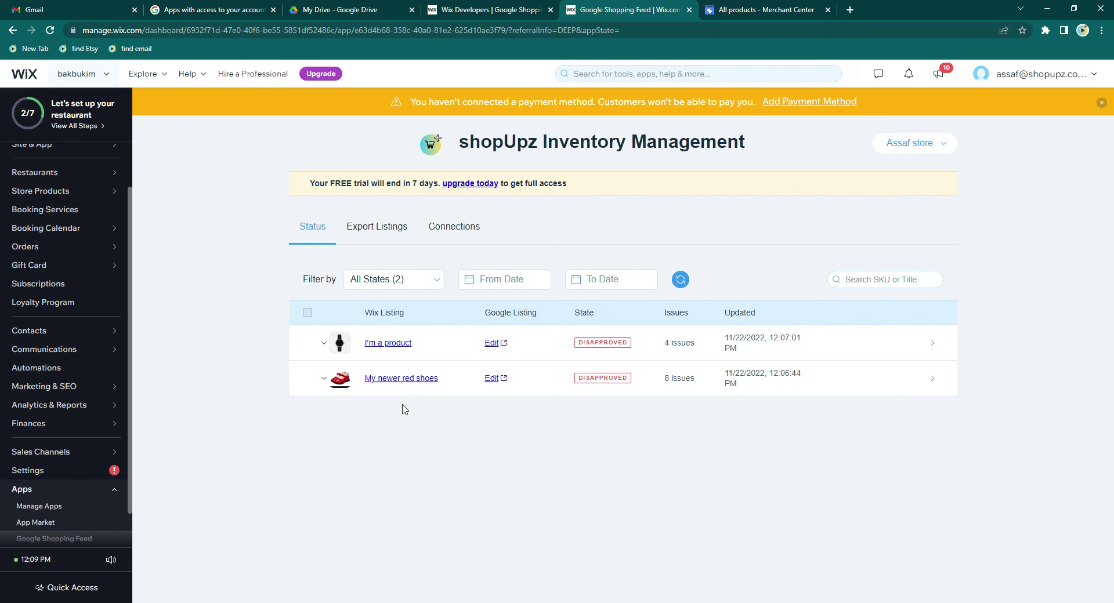